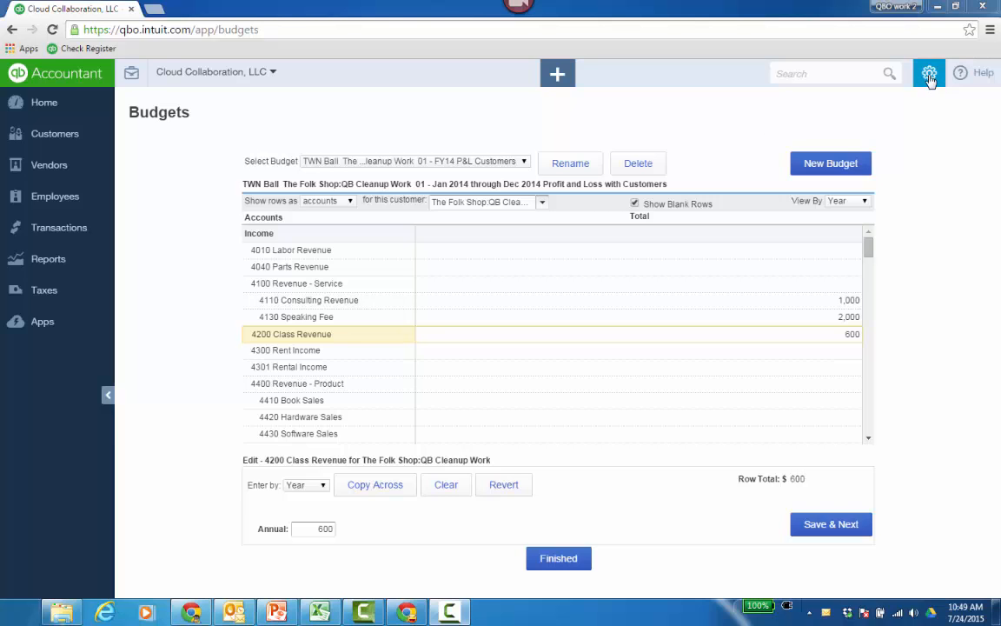
click(929, 75)
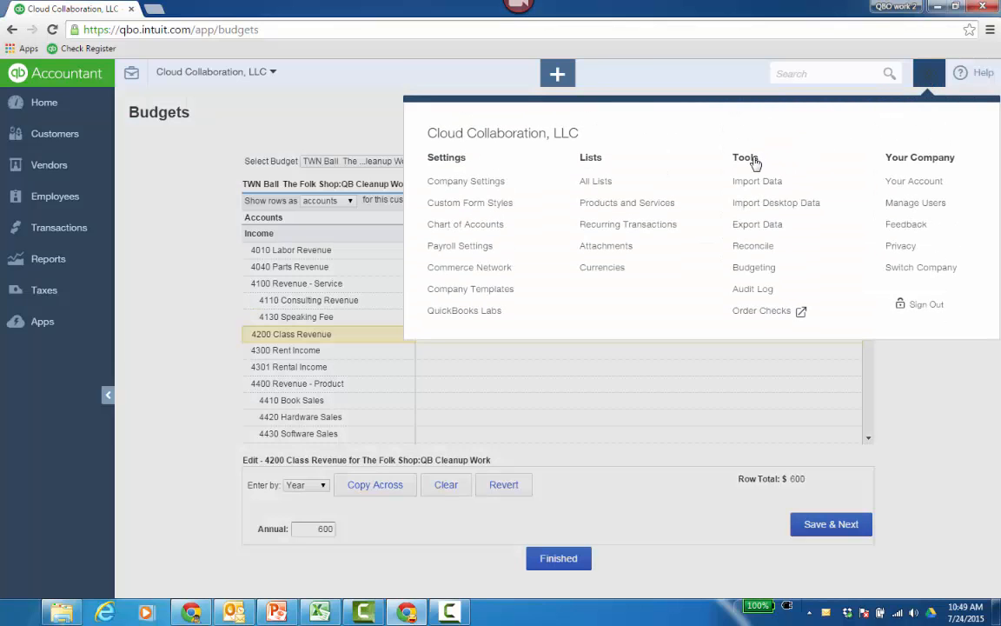
click(740, 77)
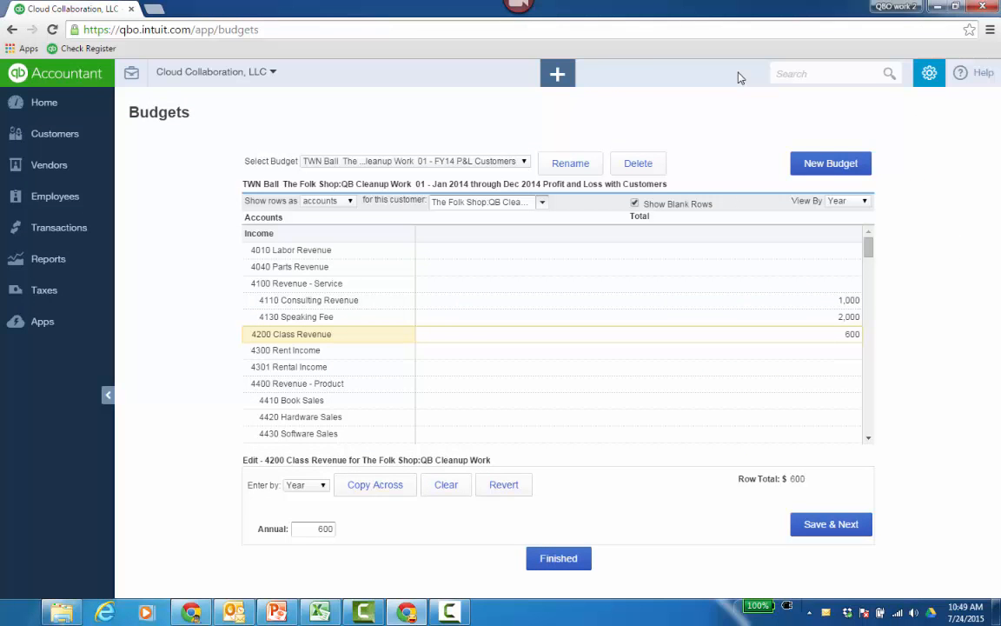
click(524, 163)
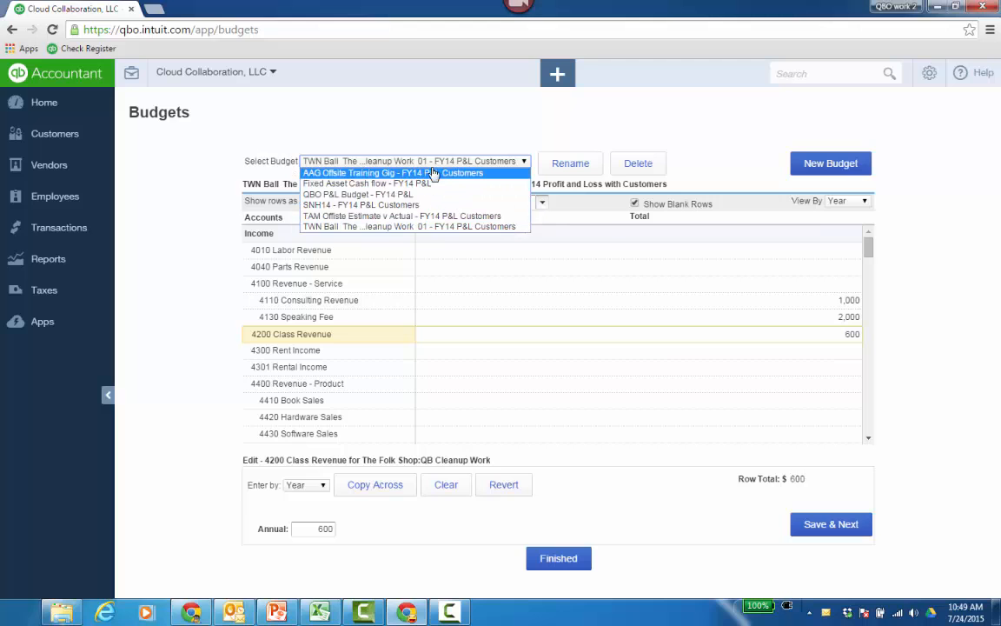
click(719, 129)
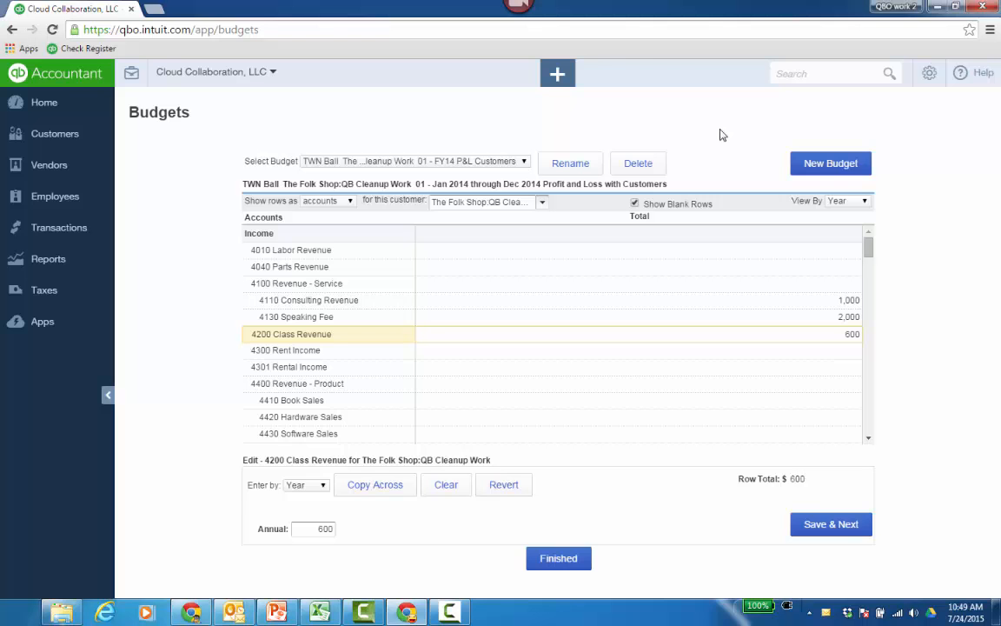
Start a new budget from scratch with no amounts, checking the fiscal-year and existing-budget choices for the starting amounts.
click(829, 169)
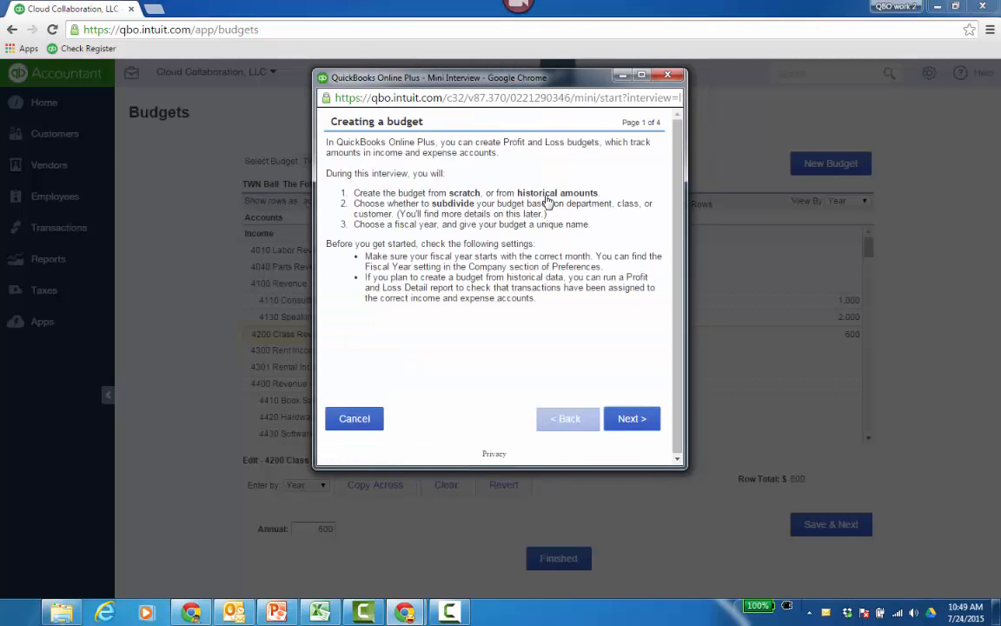
click(631, 425)
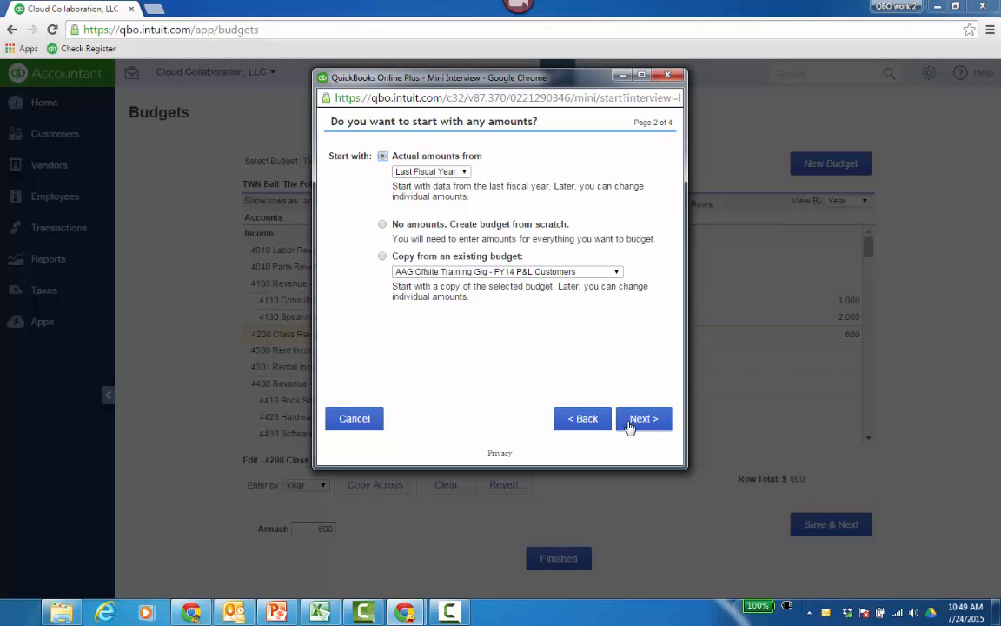
click(383, 224)
click(446, 172)
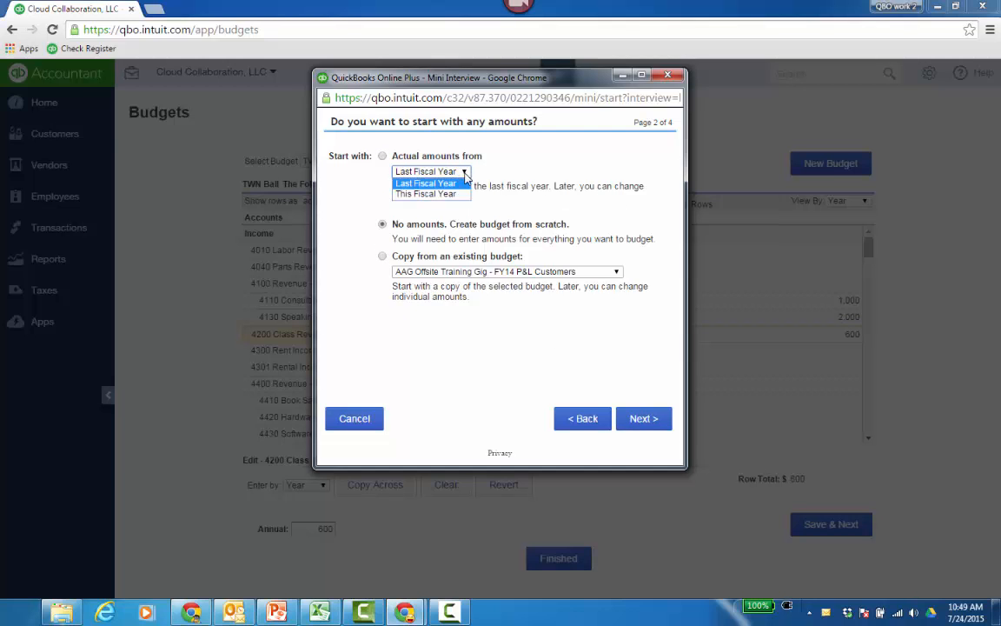
click(557, 170)
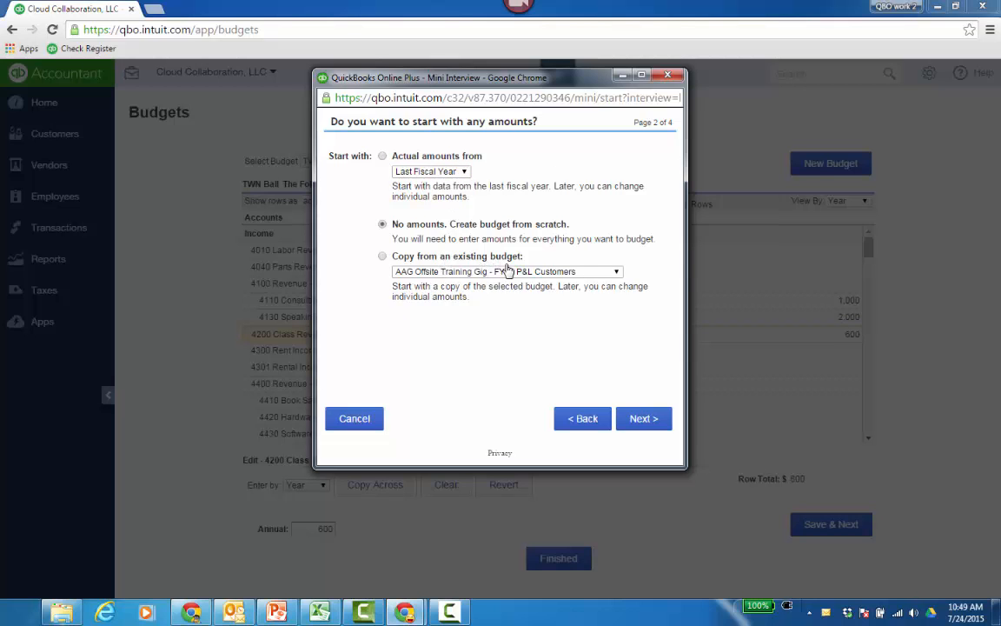
click(616, 275)
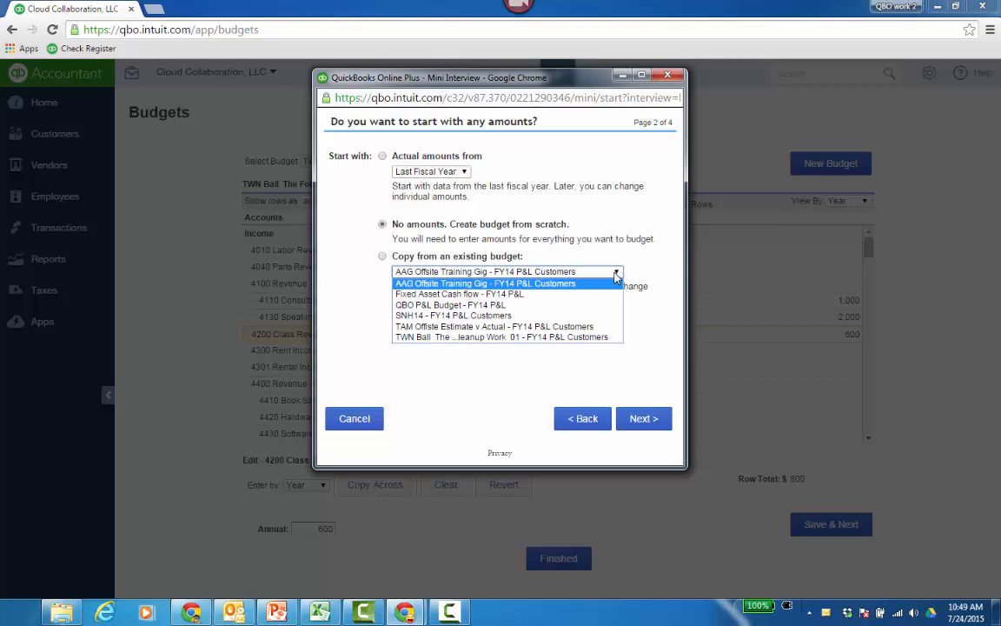
click(631, 221)
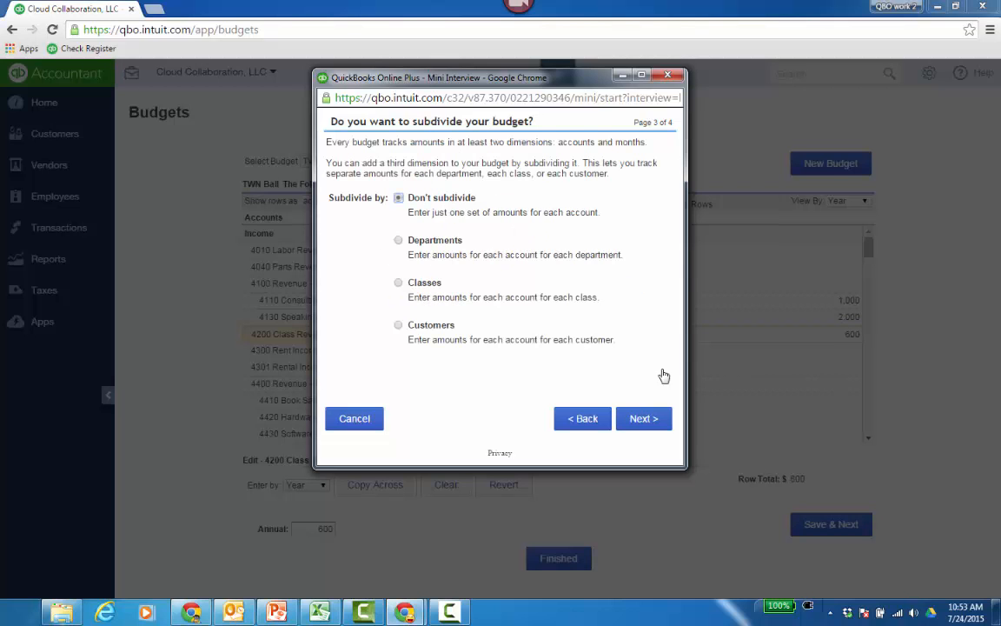
Subdivide the new budget by classes, name it "FY 15 By Class" and create it.
click(398, 283)
click(644, 420)
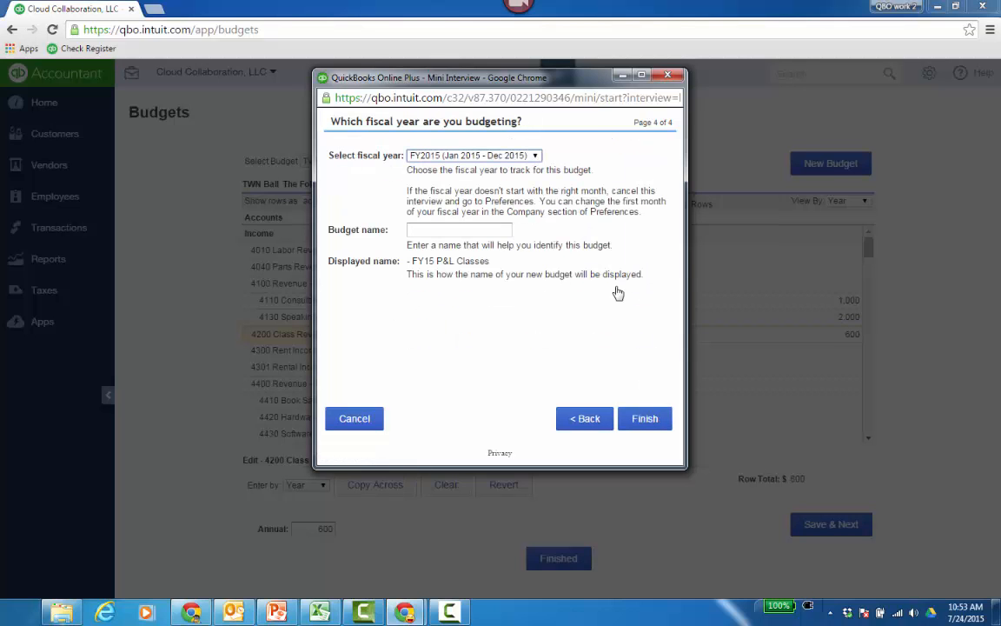
click(474, 231)
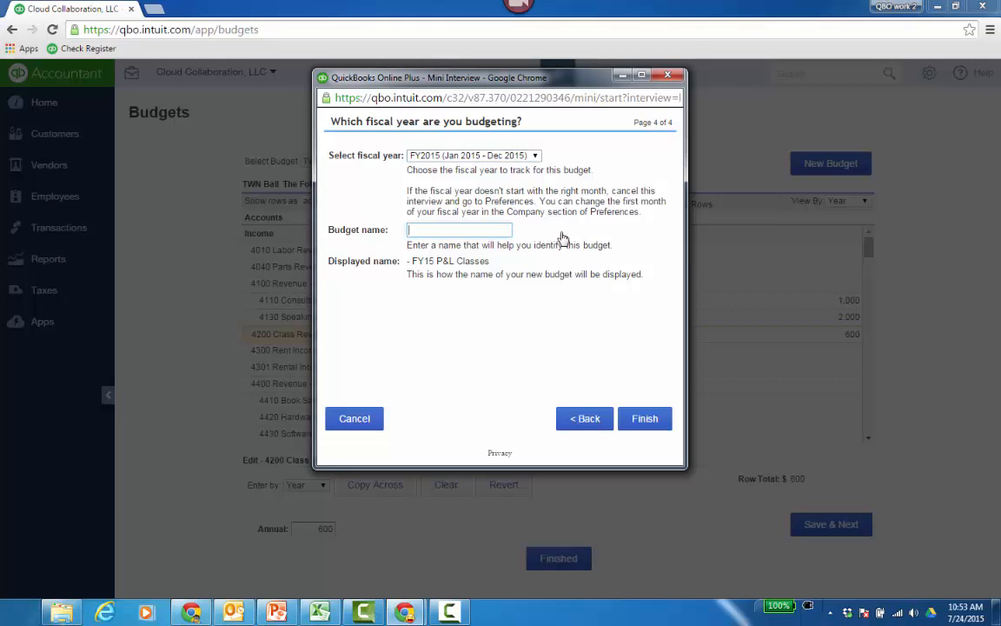
text(FY 15)
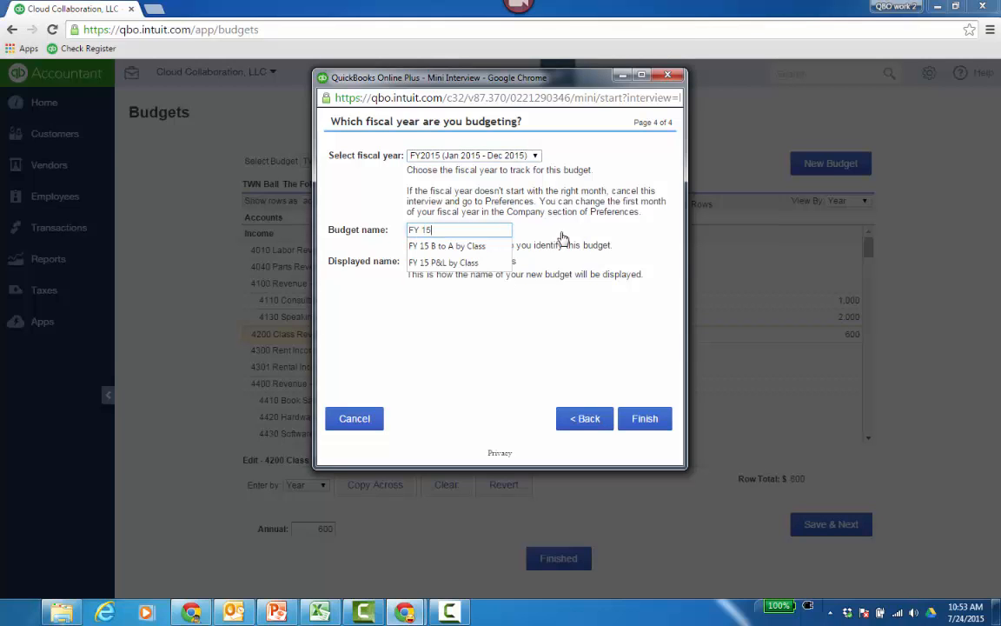
text( By Class)
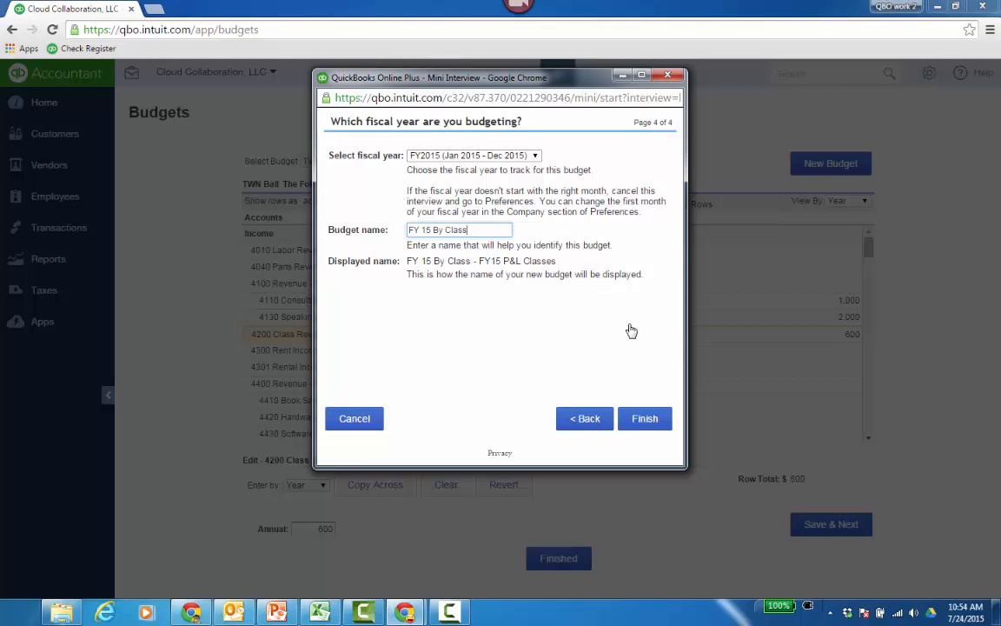
click(649, 420)
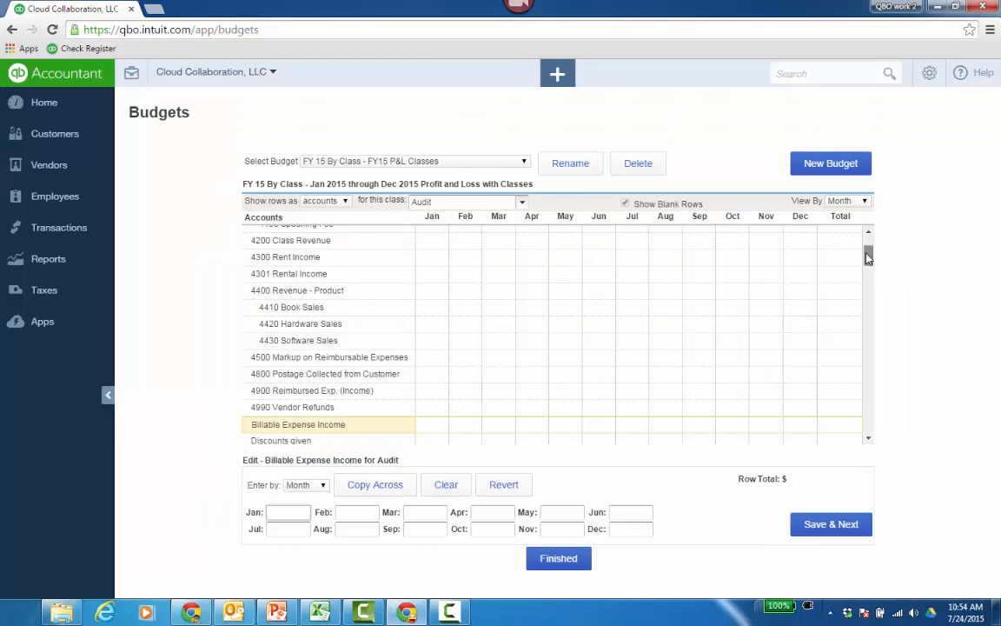
Try the Quarter and Year options for entering budget amounts.
drag(868, 254, 867, 242)
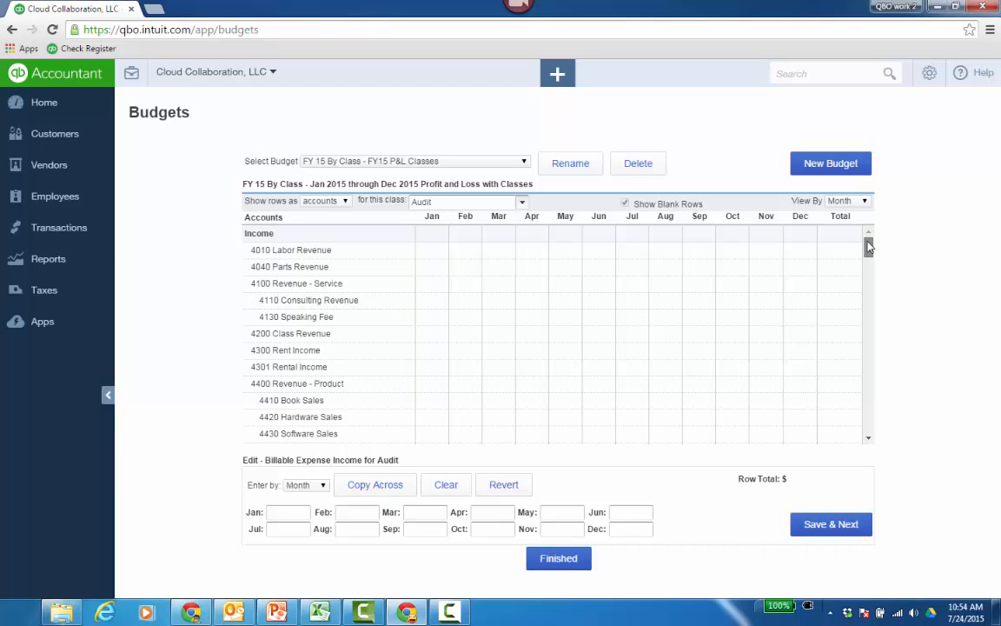
click(323, 486)
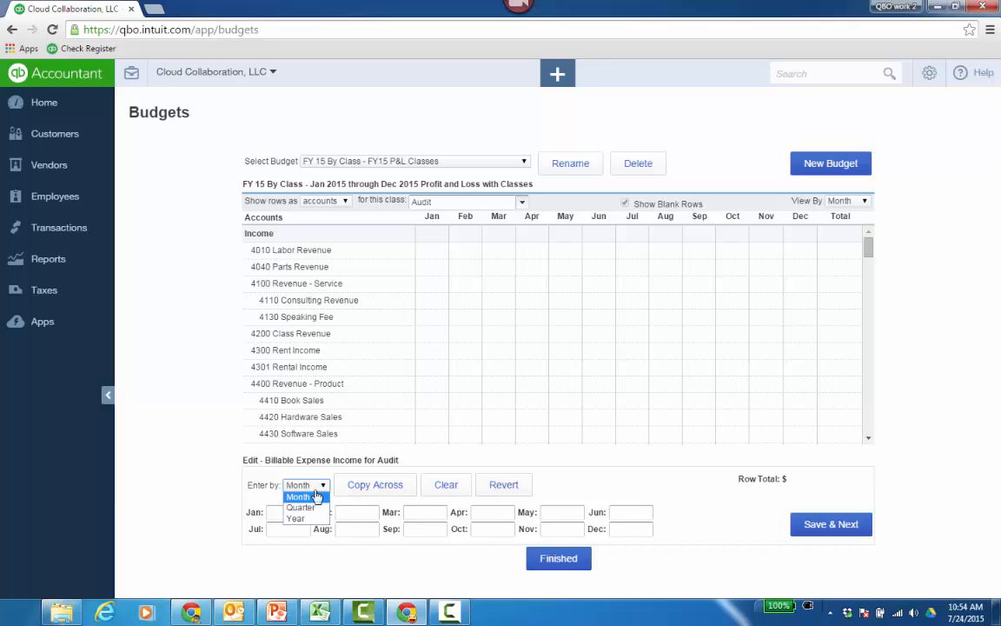
click(298, 508)
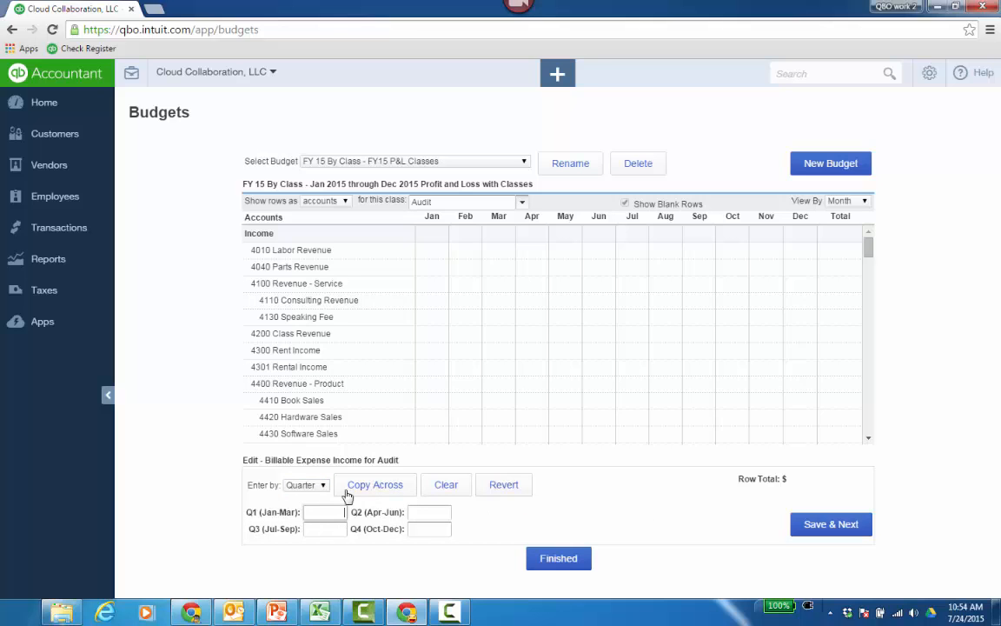
click(320, 485)
click(297, 518)
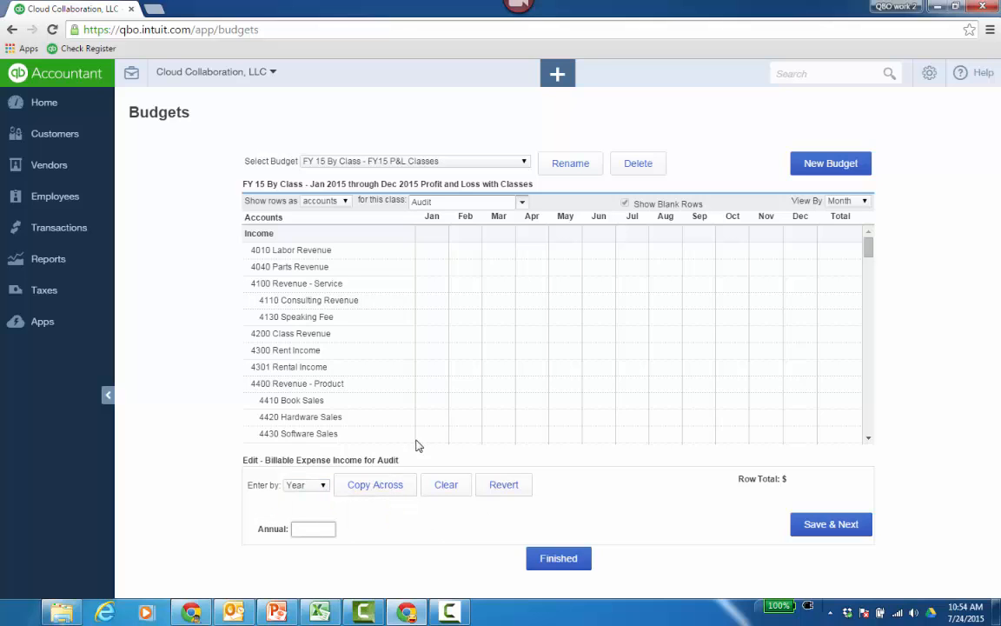
Enter 2000 for every month, January to December, on 4110 Consulting Revenue for the Audit class and save the row.
click(374, 304)
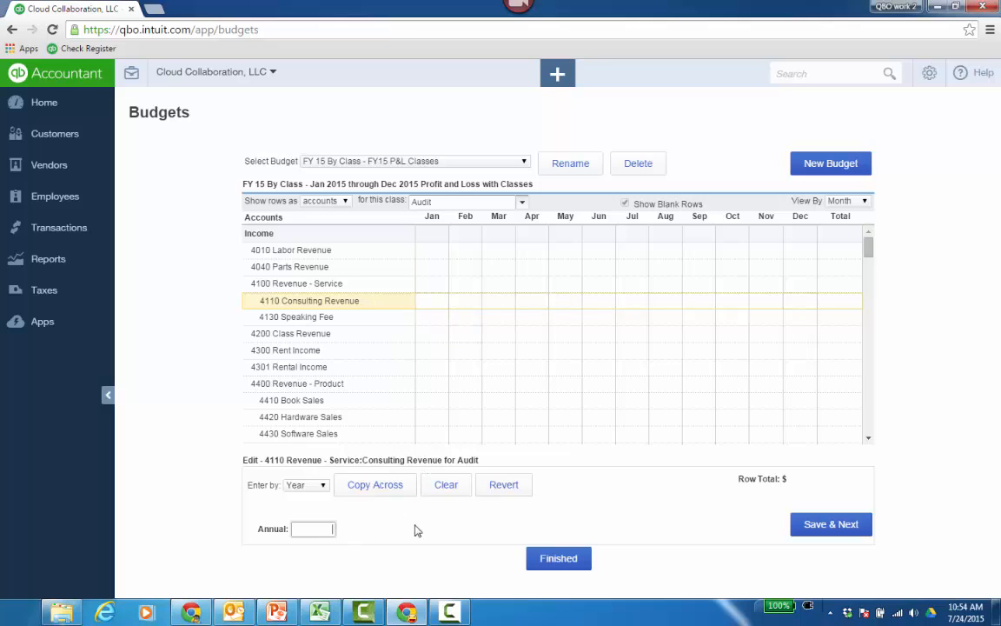
click(319, 485)
click(298, 496)
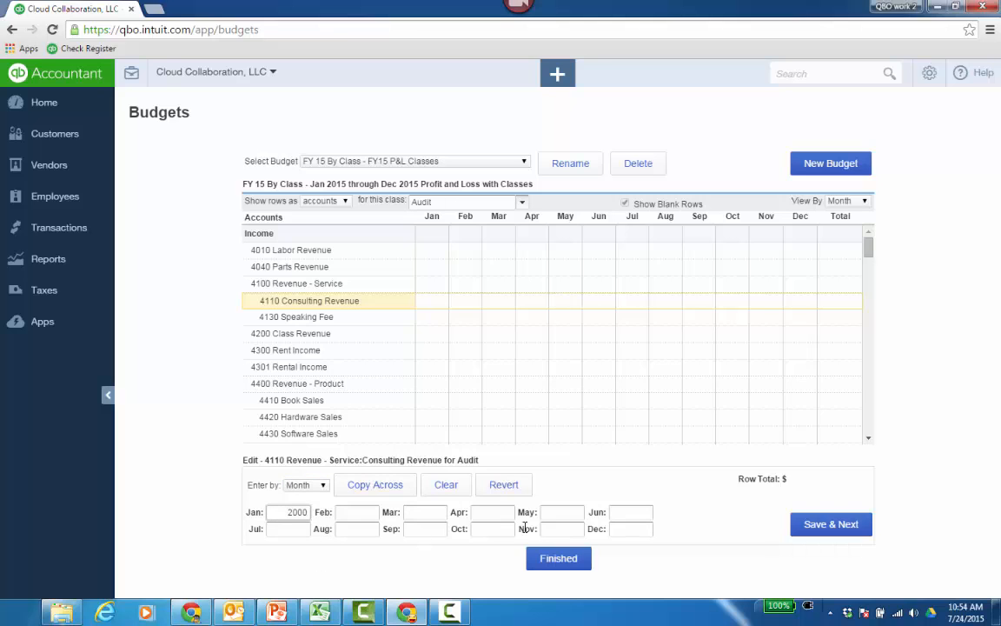
click(373, 487)
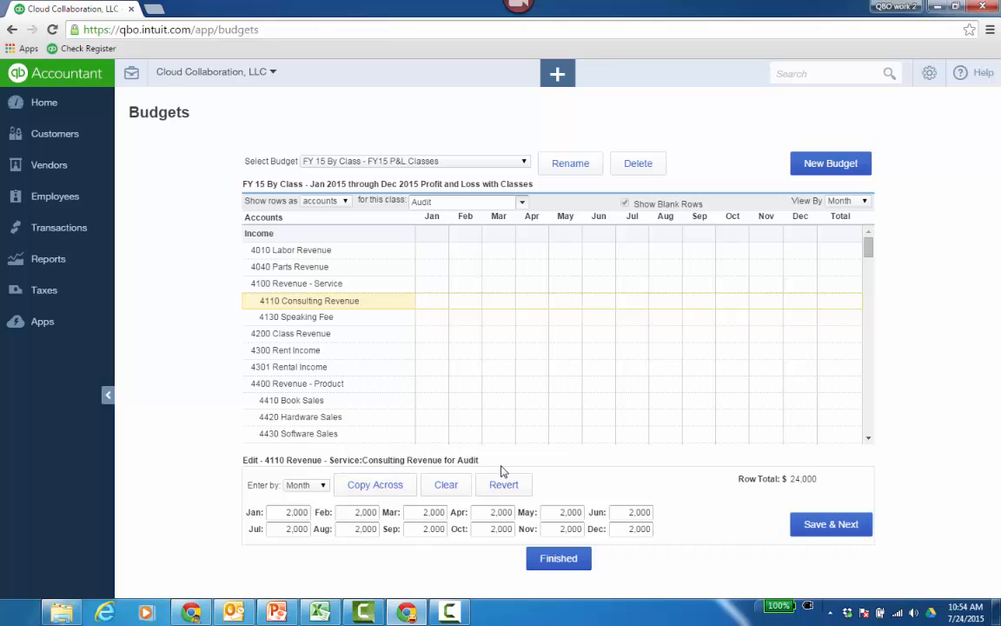
click(831, 524)
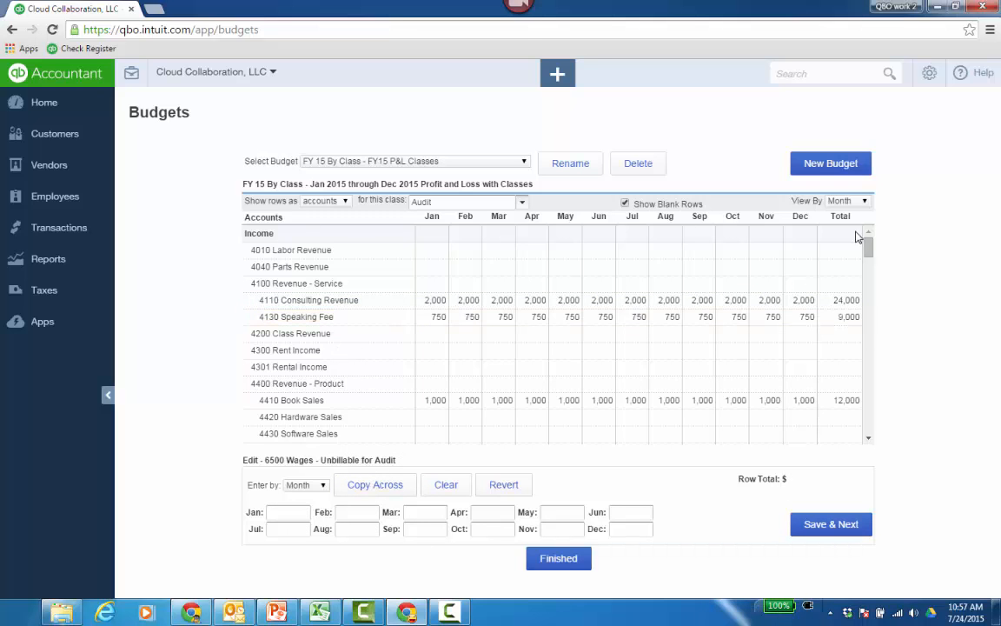
Finish editing the FY 15 By Class budget and leave the budget editor.
drag(870, 243, 900, 224)
click(560, 560)
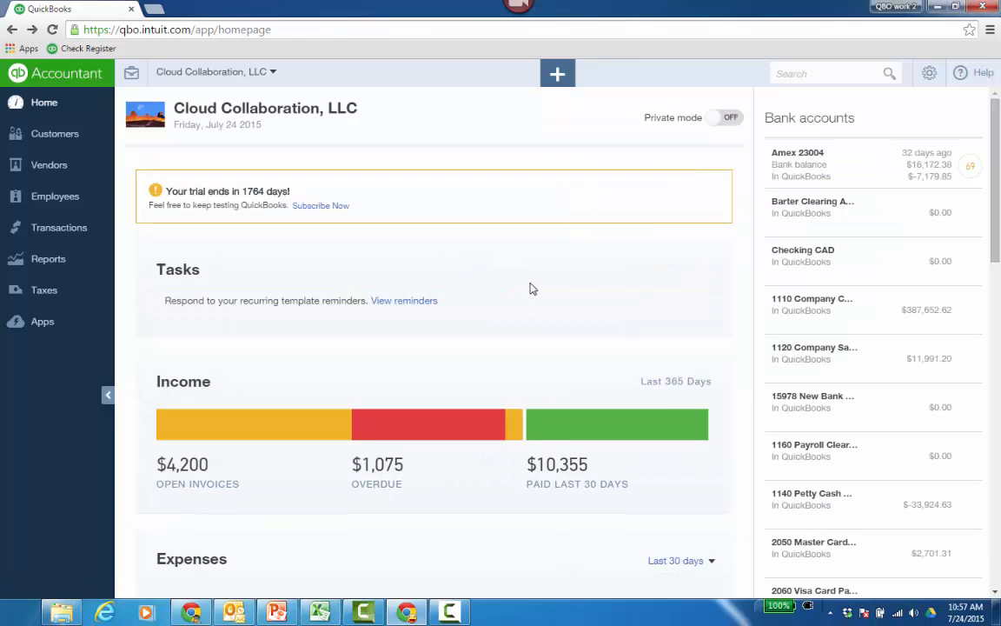
Open the Budget Overview report from the Business Overview group of all reports.
click(68, 263)
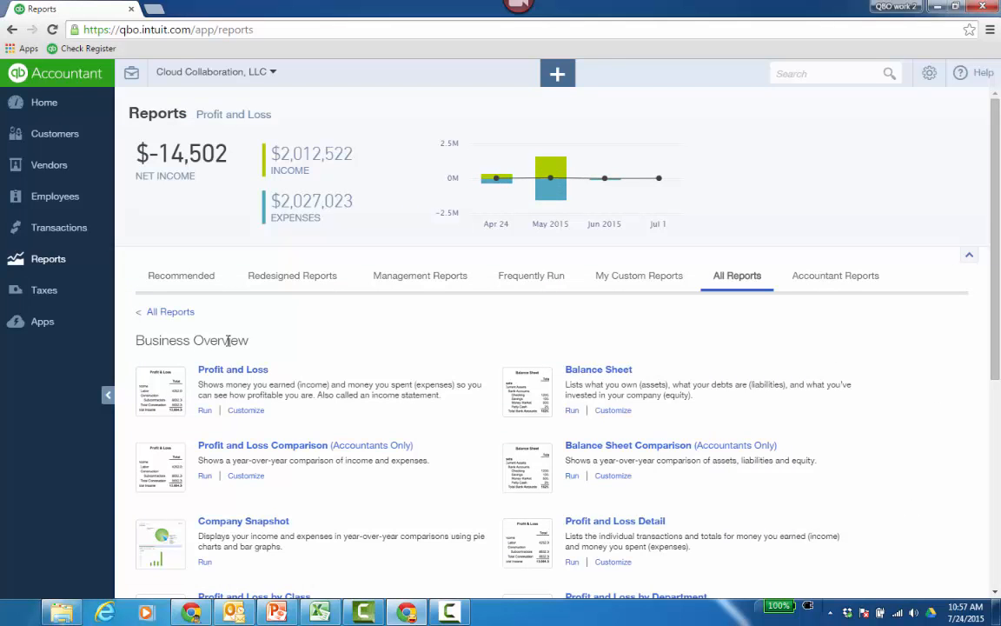
click(170, 311)
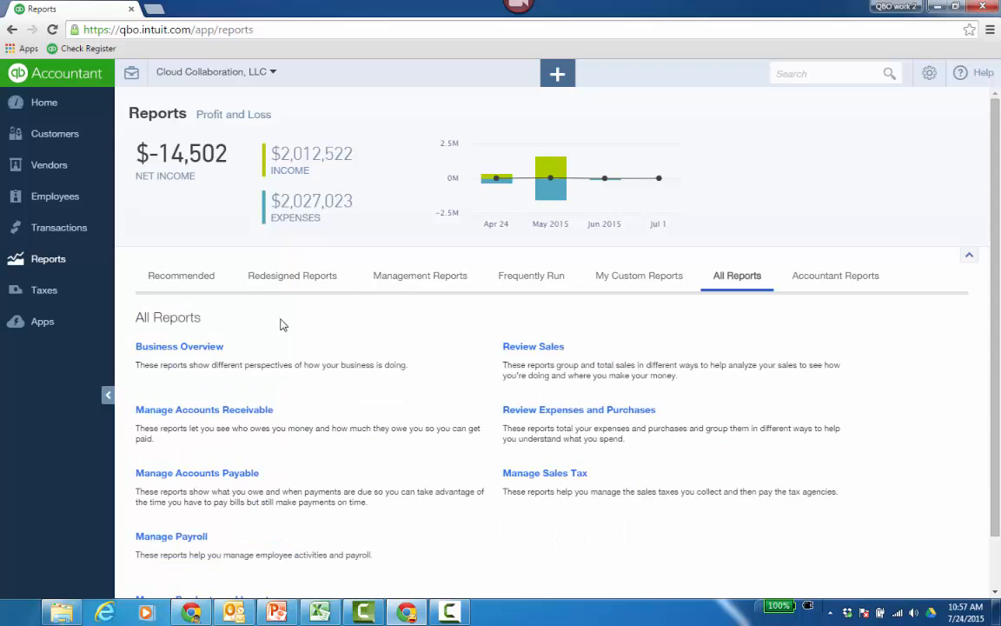
click(208, 352)
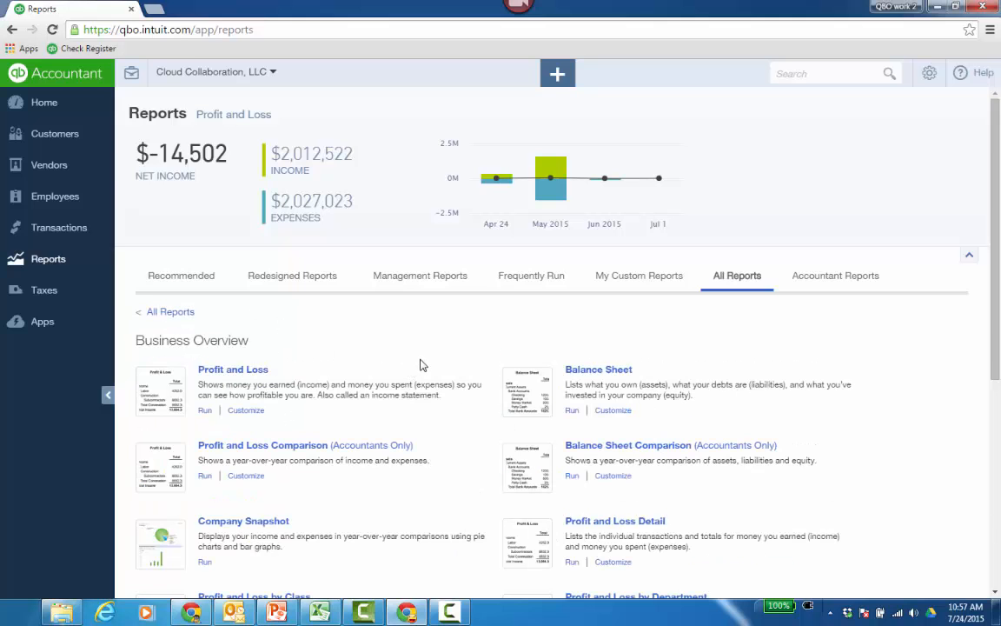
scroll(423, 365, down, 3)
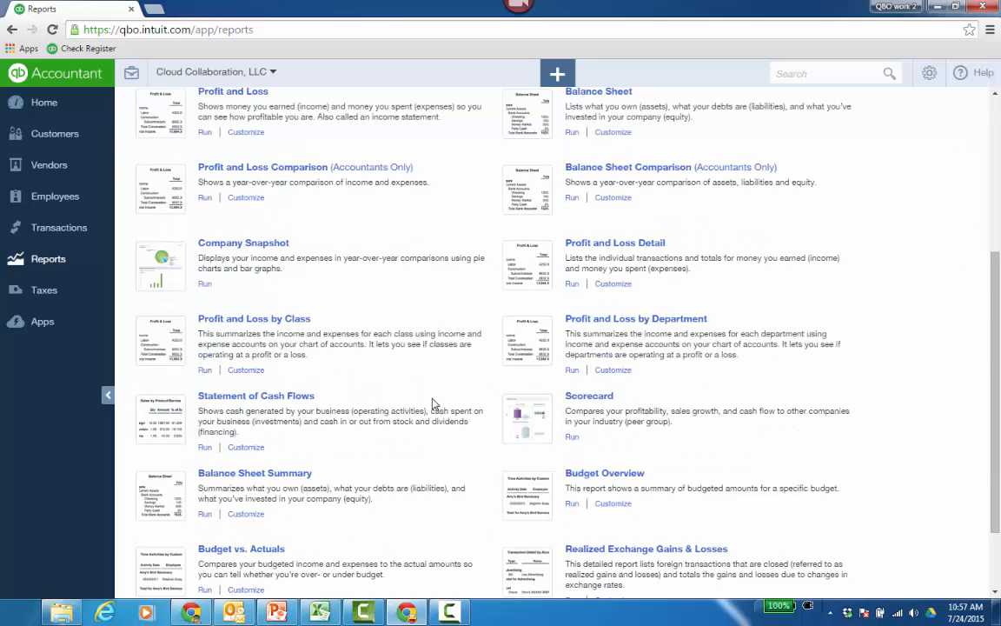
scroll(431, 480, down, 1)
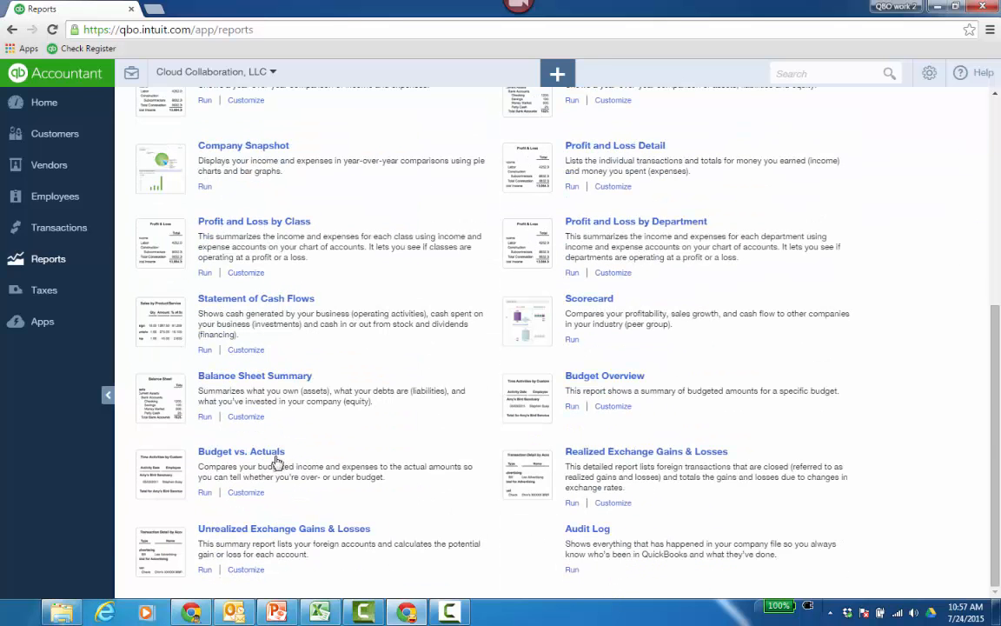
click(596, 379)
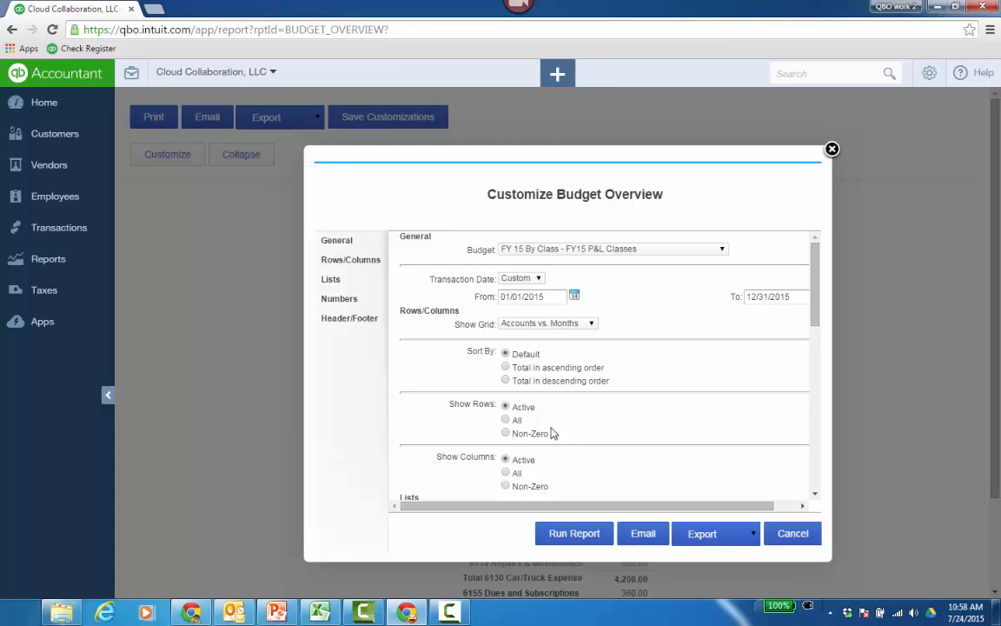
Limit the Budget Overview to non-zero rows and columns, run the report and review its monthly amounts.
click(506, 434)
click(506, 486)
click(585, 536)
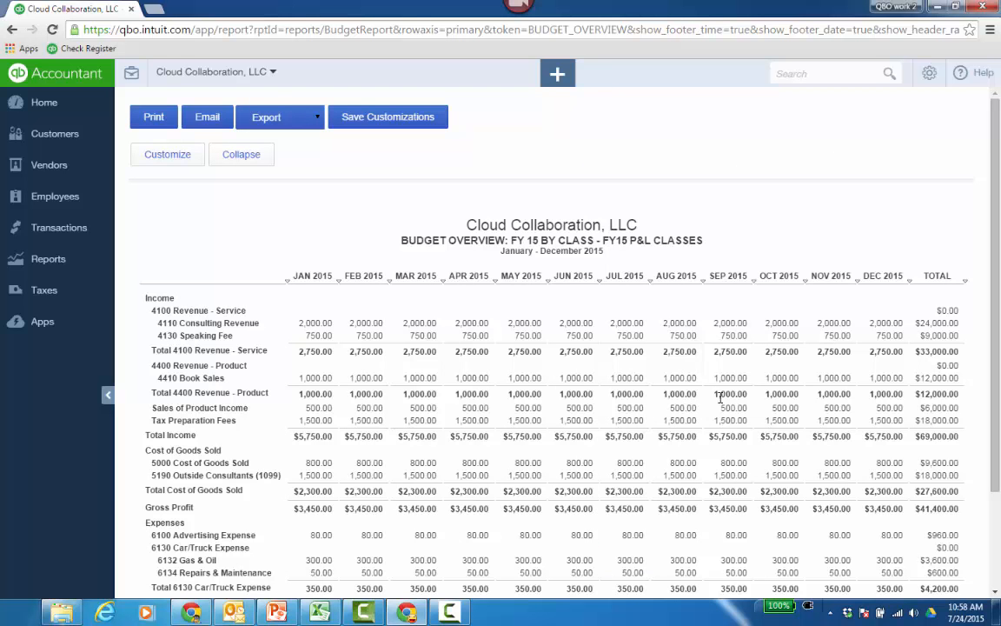
scroll(728, 409, down, 2)
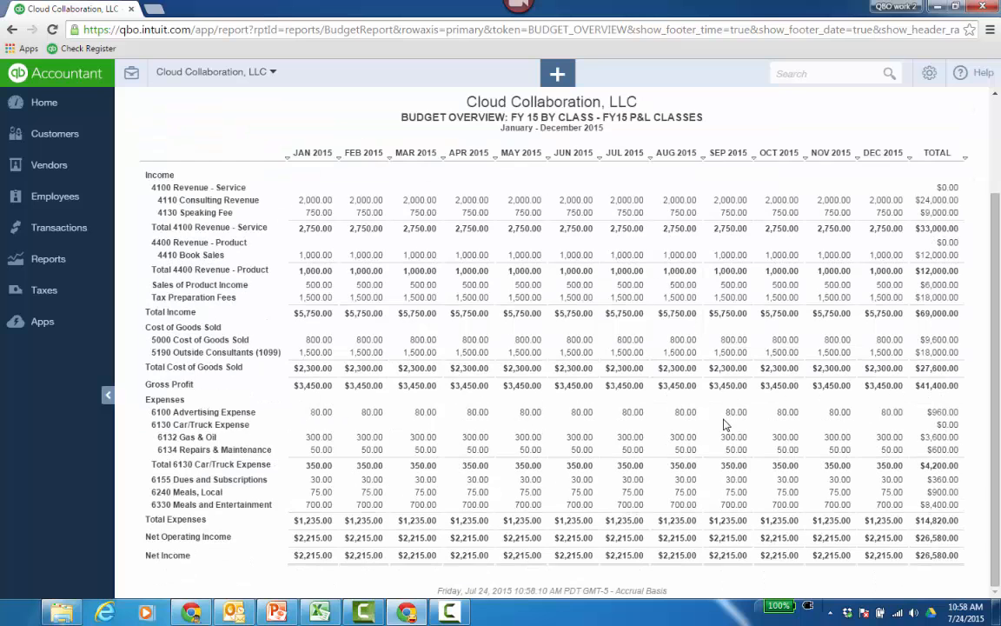
scroll(726, 424, up, 2)
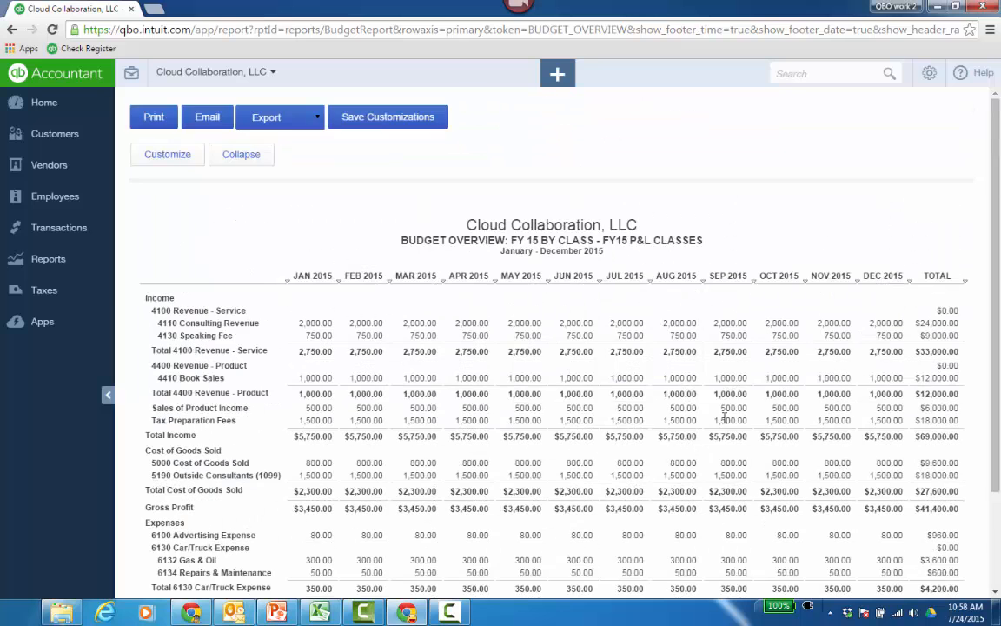
Open the Budget vs. Actuals report from the Business Overview group of reports.
click(48, 261)
scroll(473, 445, down, 5)
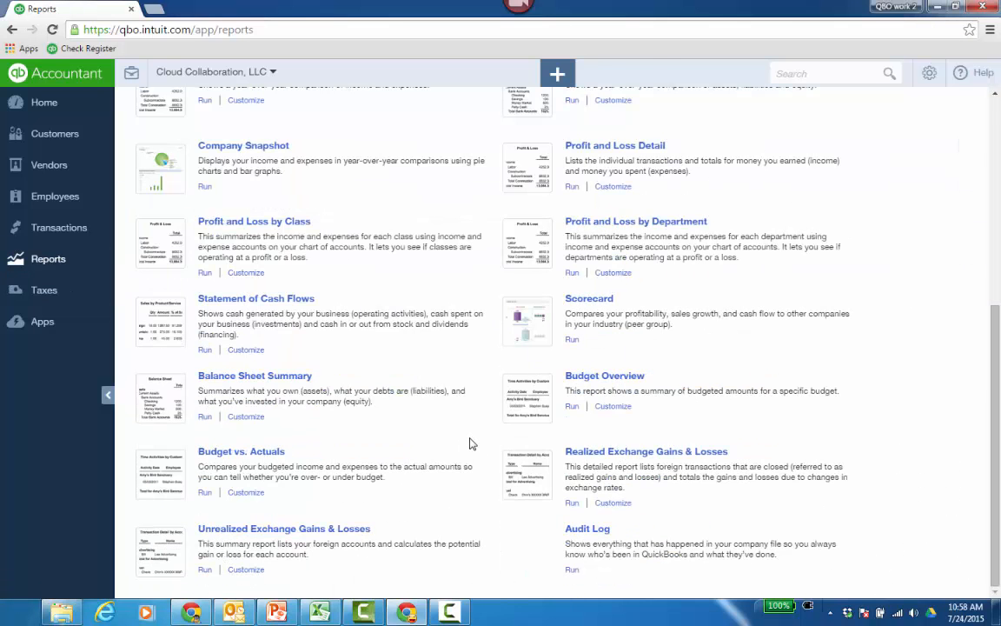
click(270, 452)
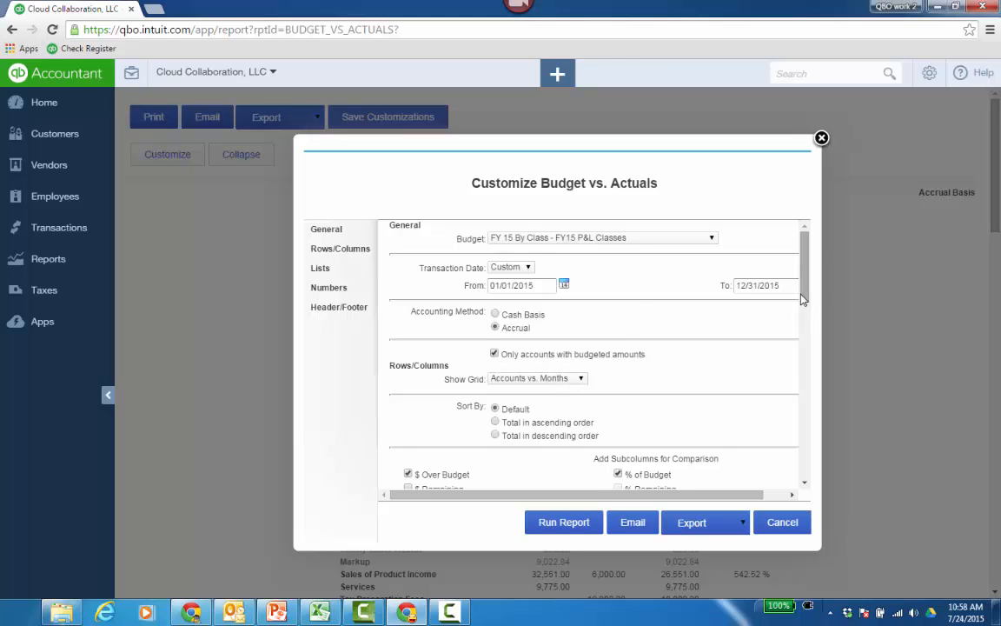
Limit Budget vs. Actuals to accounts with budgeted amounts and non-zero rows and columns, run it and review its monthly comparison.
drag(803, 299, 816, 333)
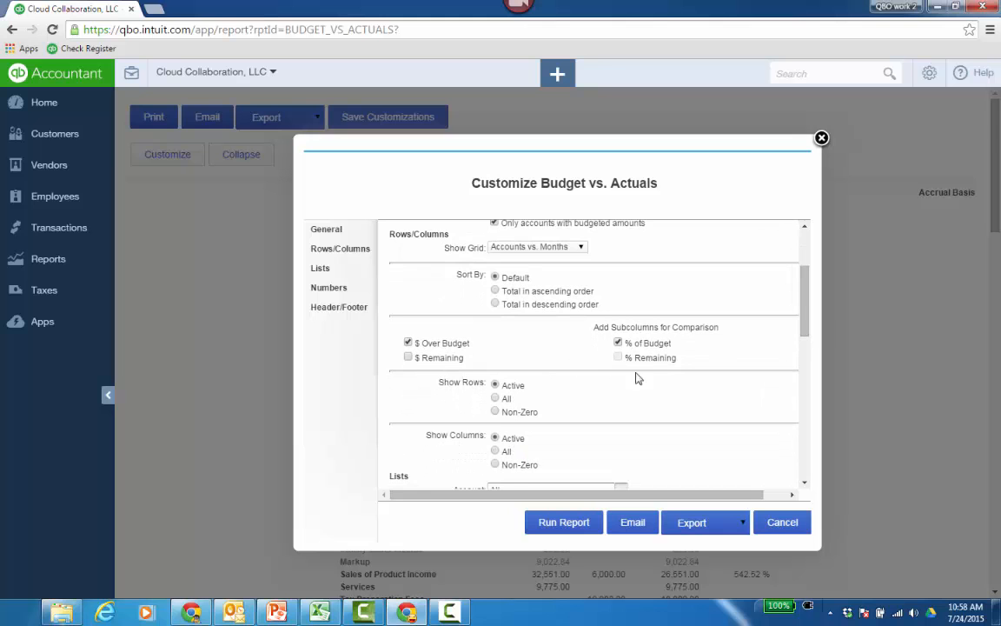
click(495, 412)
click(496, 464)
click(564, 523)
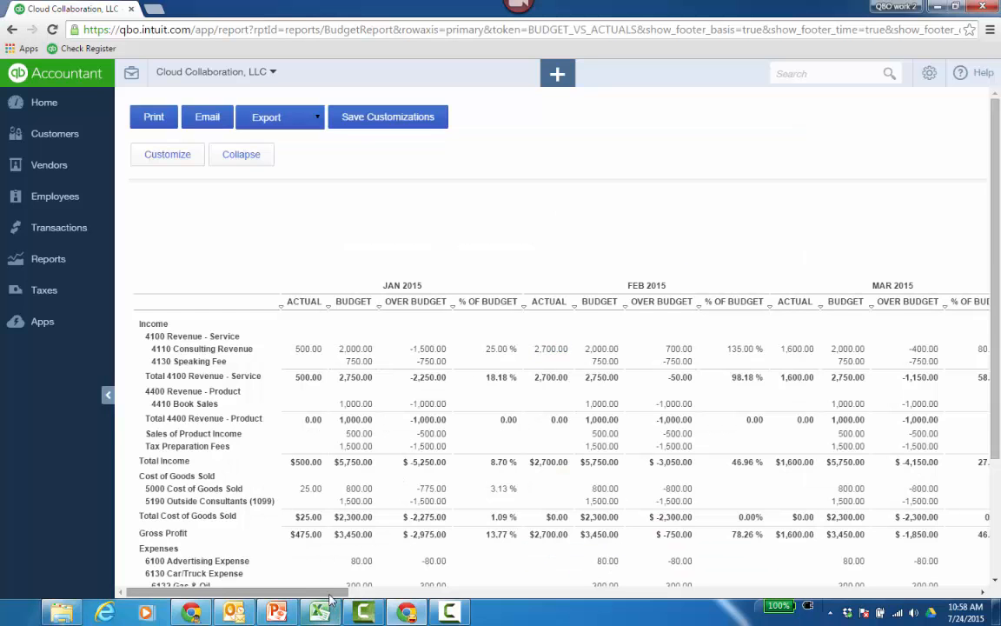
drag(331, 593, 355, 596)
drag(360, 599, 155, 602)
scroll(484, 451, down, 2)
scroll(484, 451, up, 3)
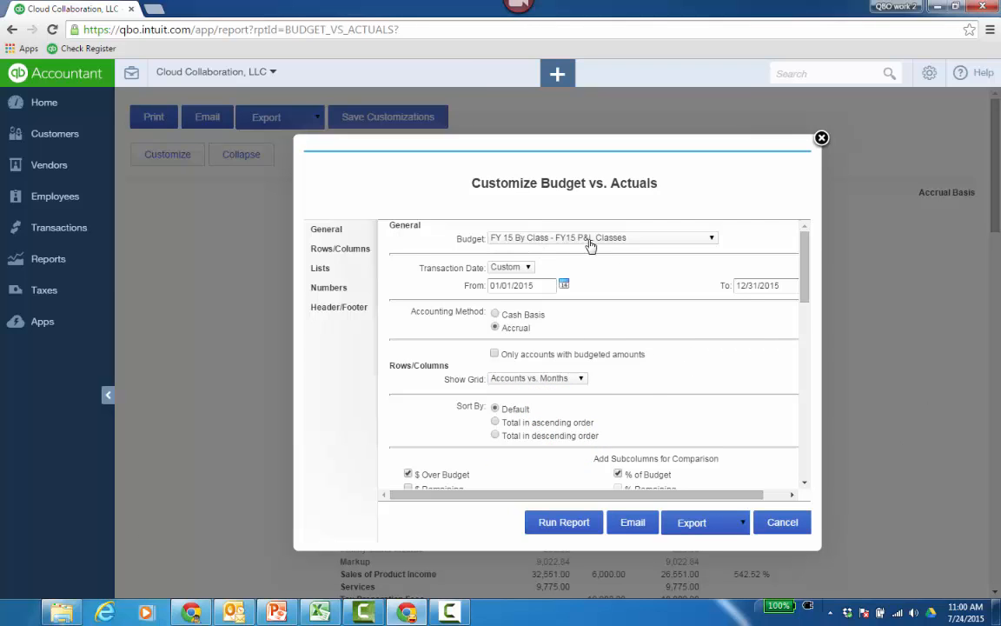
Change the Budget vs. Actuals grid for the FY 15 By Class budget to Classes vs. Months and run the report.
scroll(669, 375, down, 1)
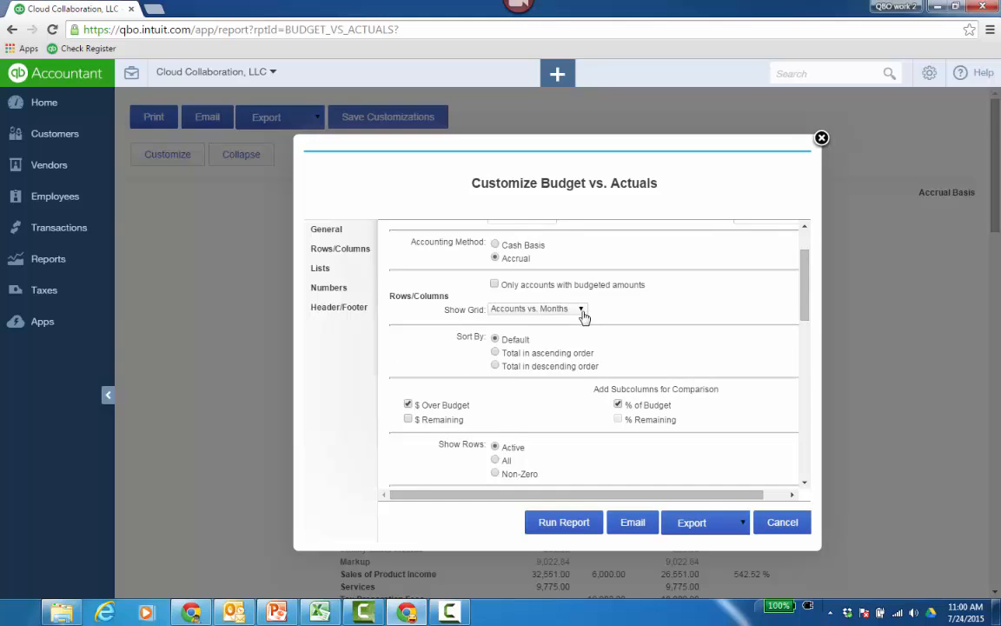
click(581, 309)
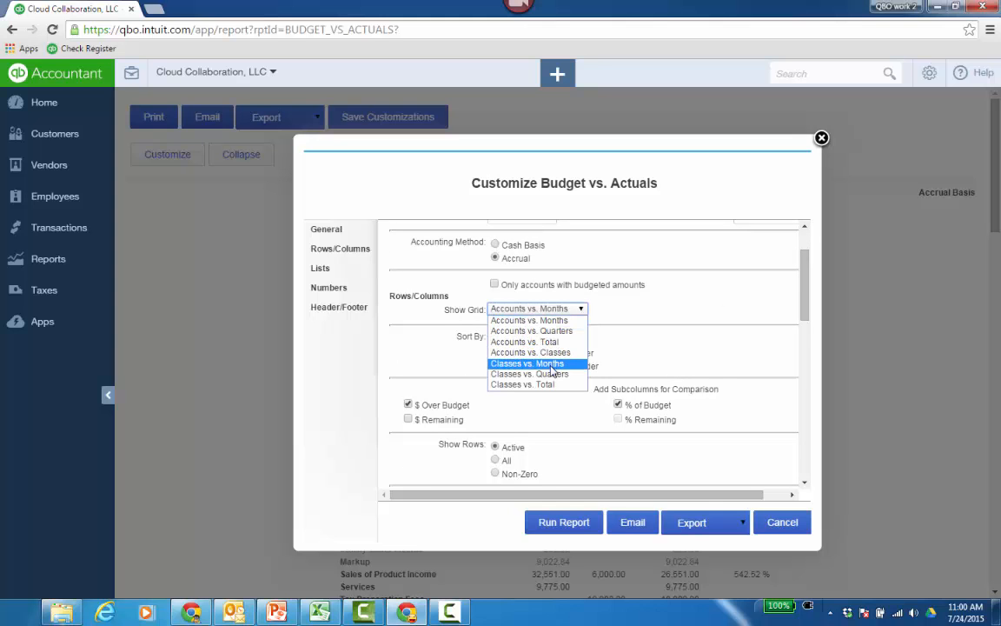
click(551, 368)
click(581, 525)
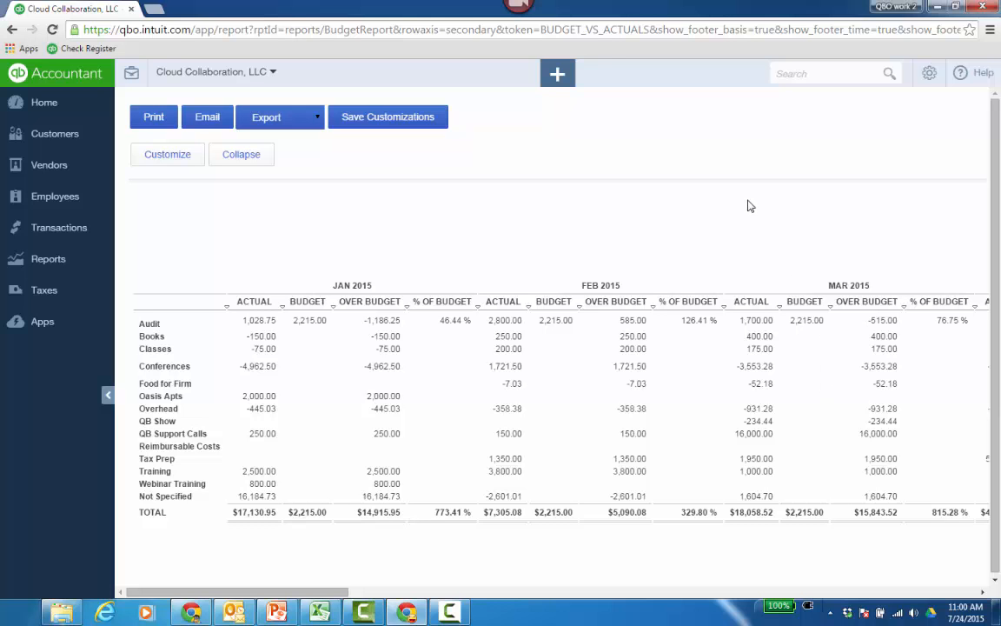
Return to Budgeting and show the Conferences class of the FY 15 By Class budget.
click(928, 73)
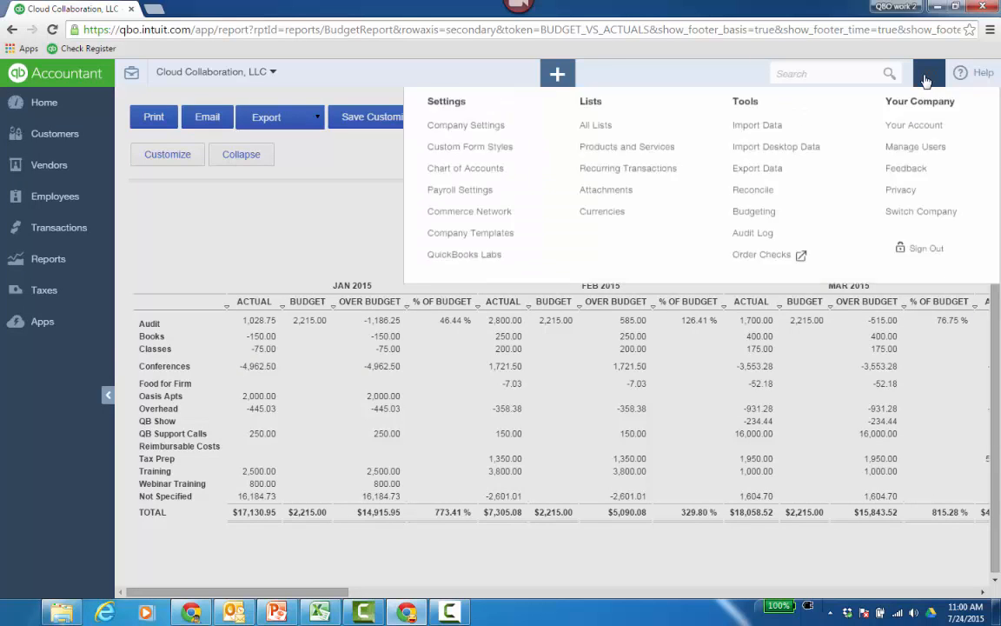
click(754, 267)
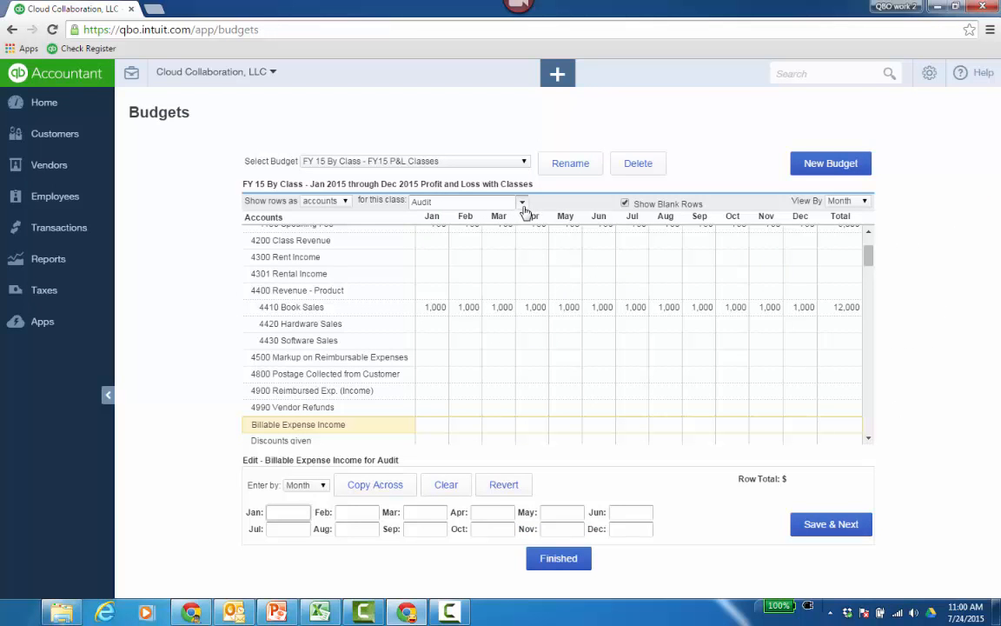
click(522, 201)
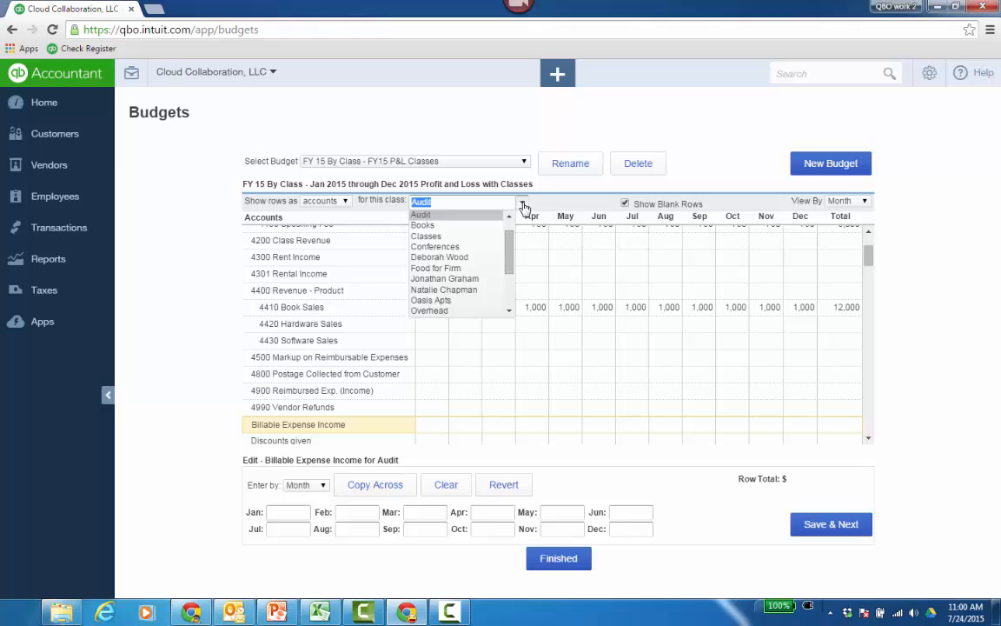
click(461, 247)
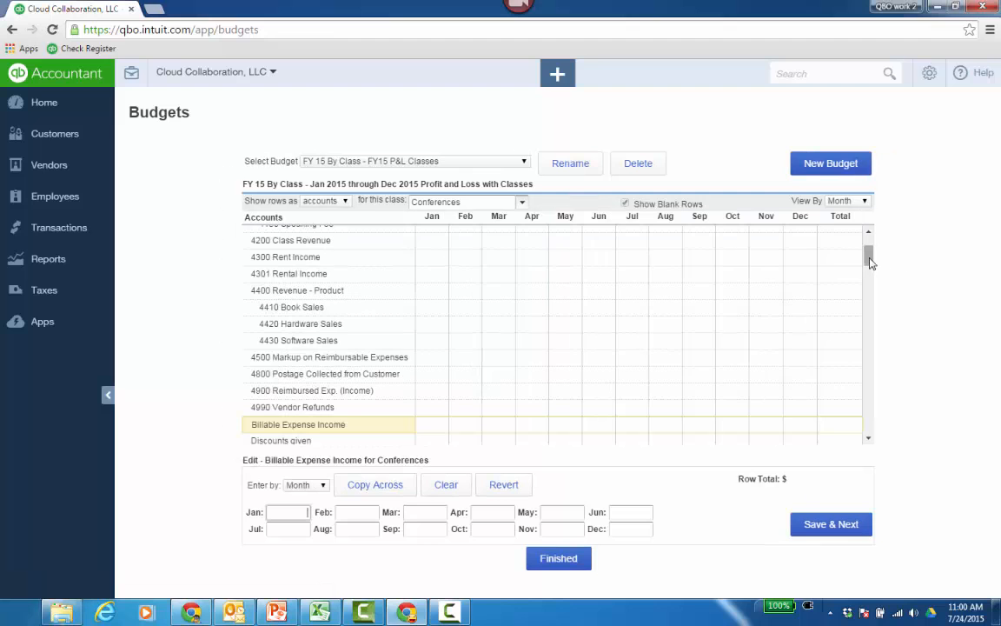
scroll(869, 257, up, 3)
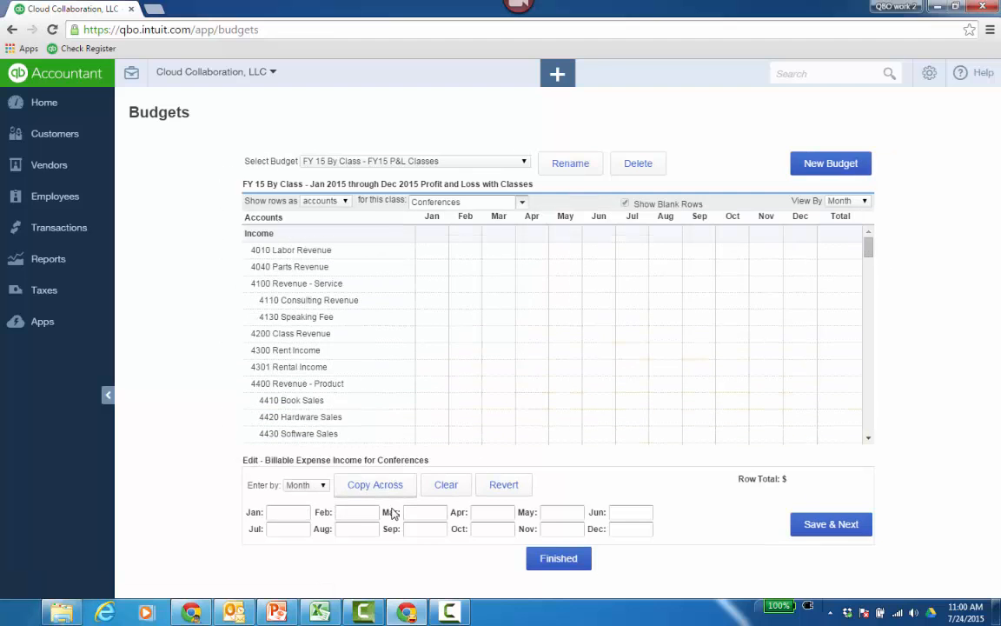
click(439, 514)
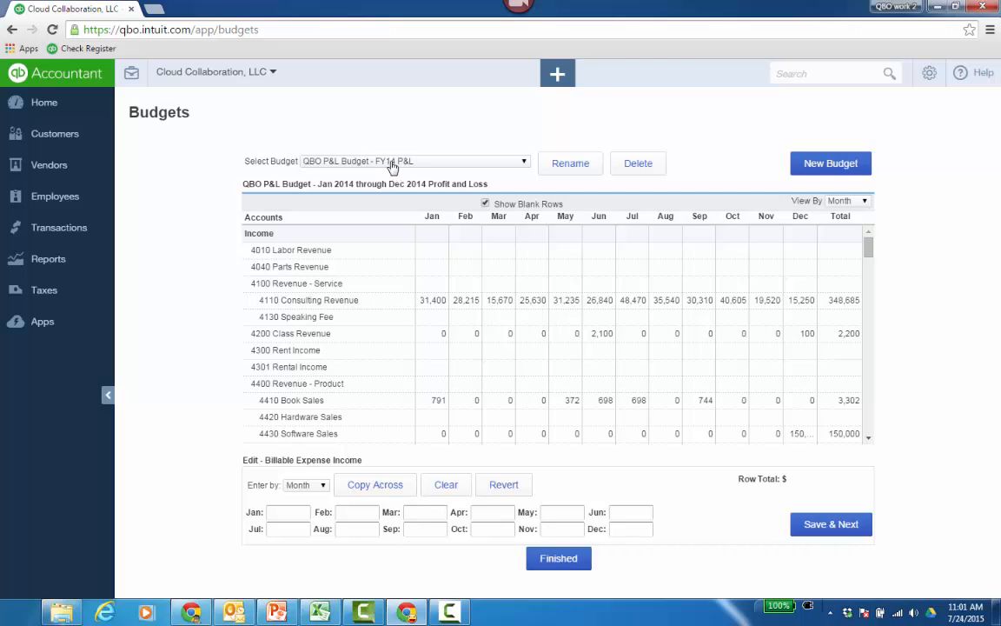
Hide the blank rows in the QBO P&L Budget - FY14 P&L budget and look through its monthly amounts.
click(485, 205)
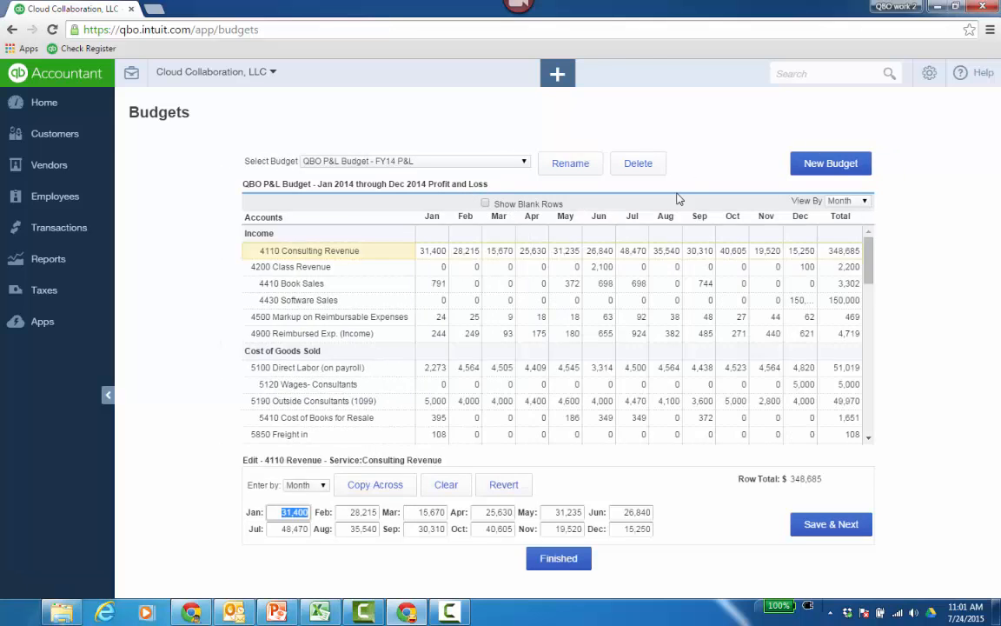
mouse_move(869, 260)
mouse_down()
mouse_move(872, 408)
mouse_move(867, 247)
mouse_up()
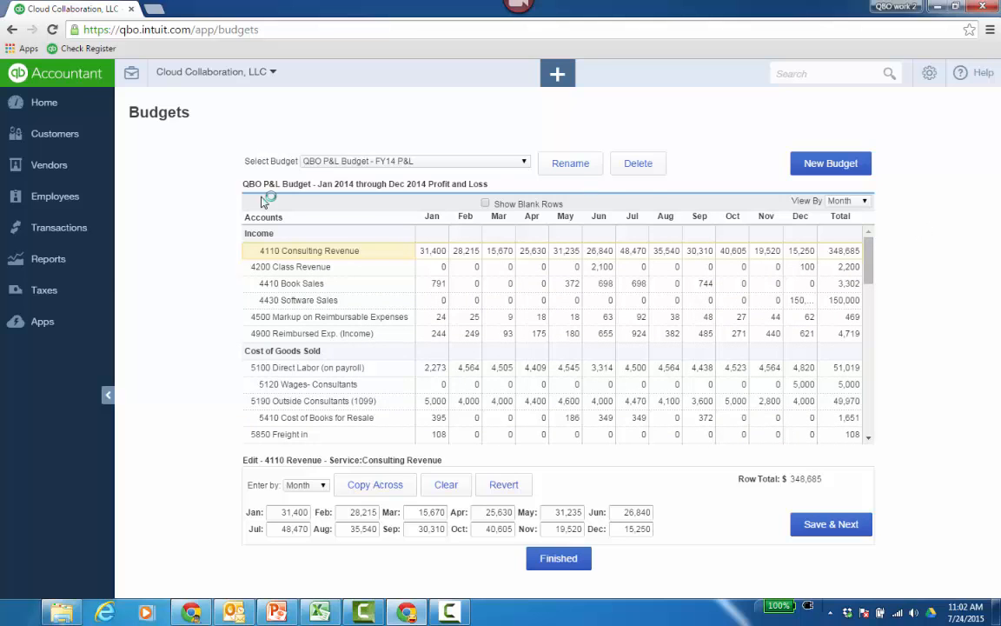
Run Budget vs. Actuals for the QBO P&L Budget - FY14 P&L, limited to accounts with budgeted amounts.
click(53, 268)
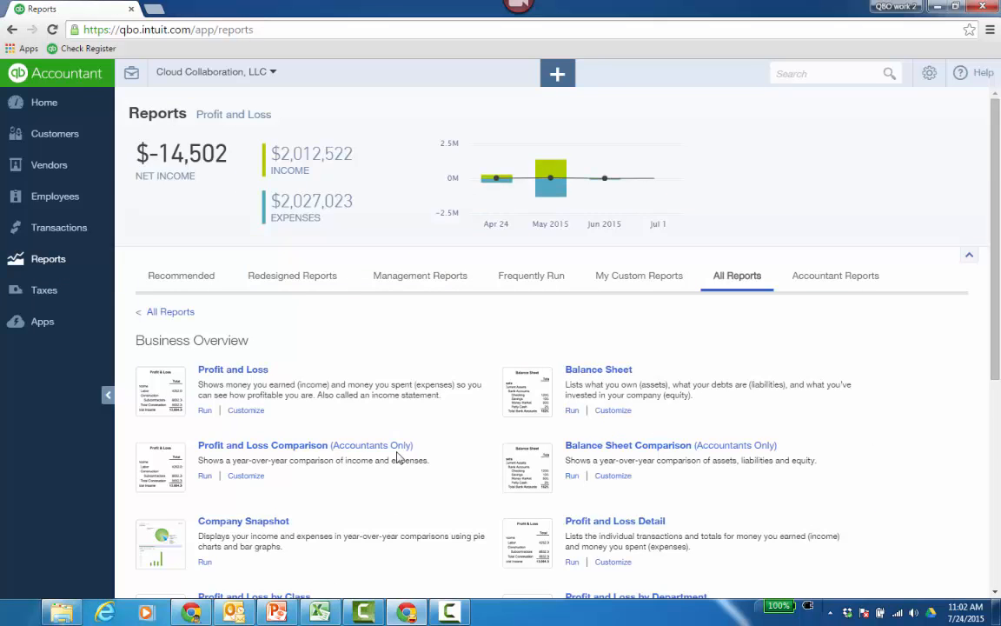
scroll(398, 461, down, 3)
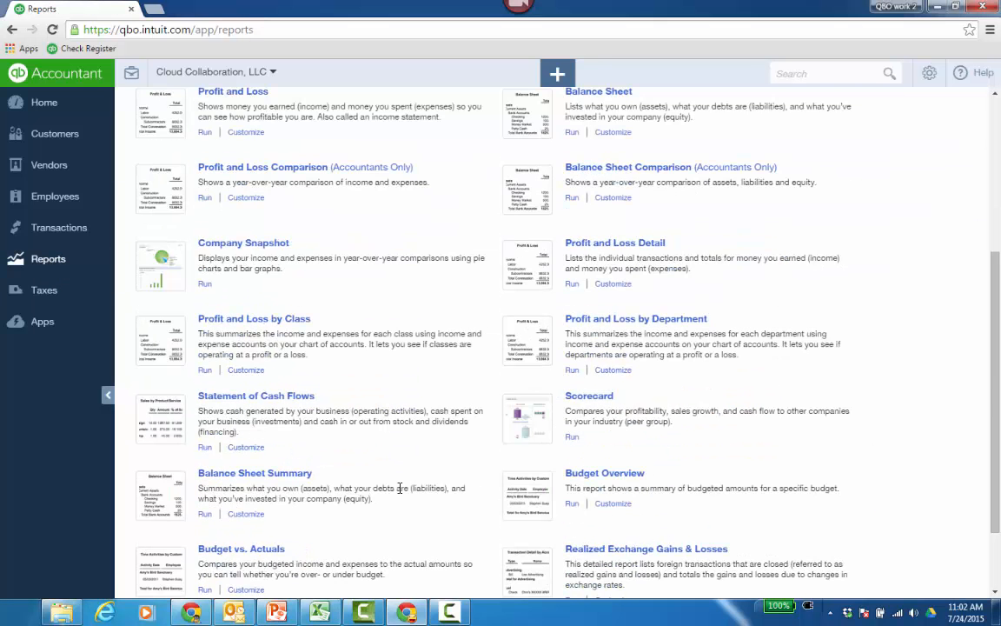
click(257, 551)
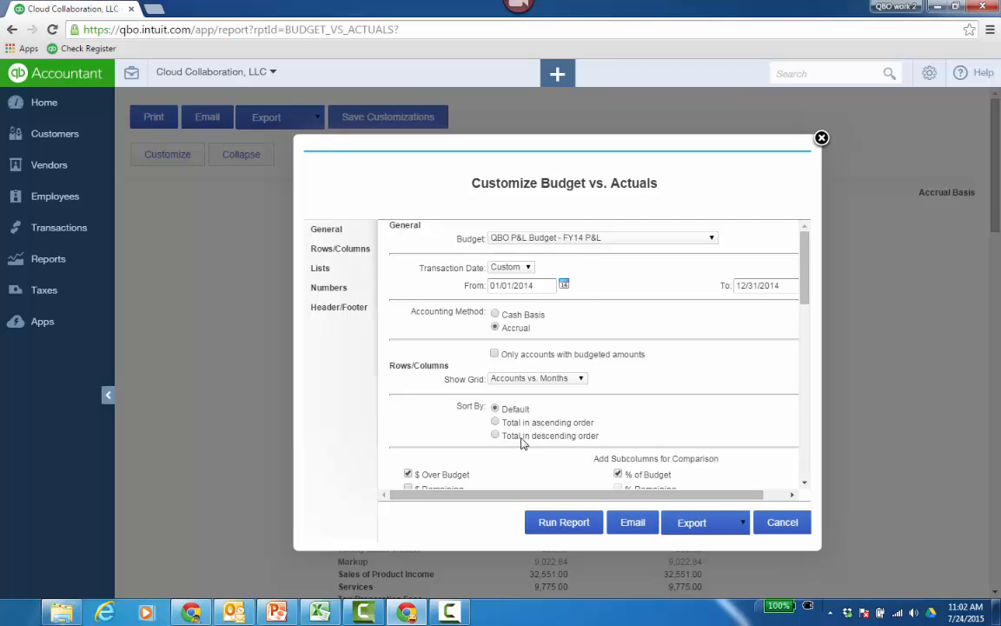
click(495, 354)
click(584, 524)
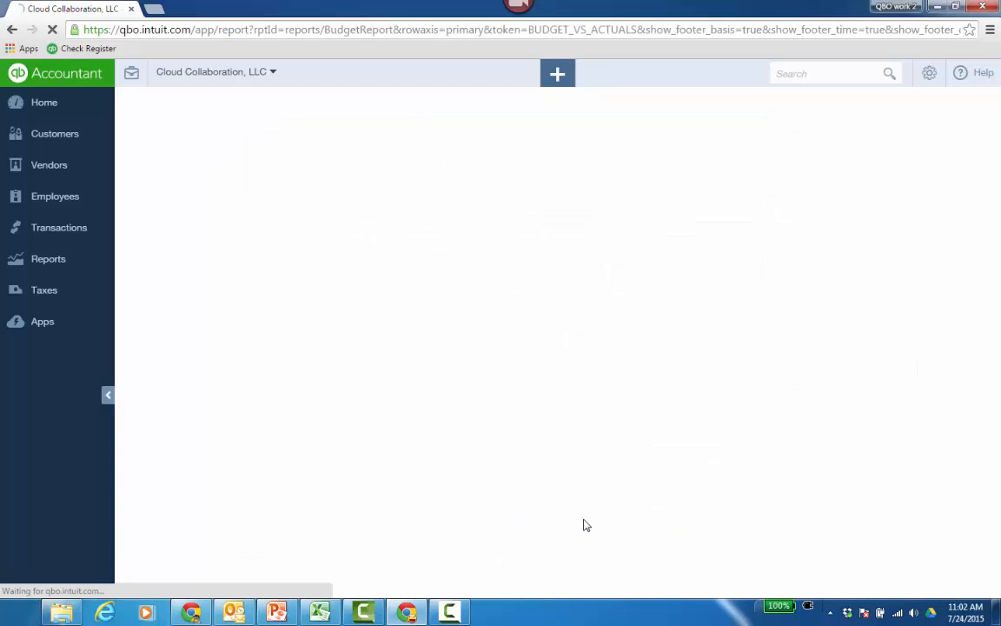